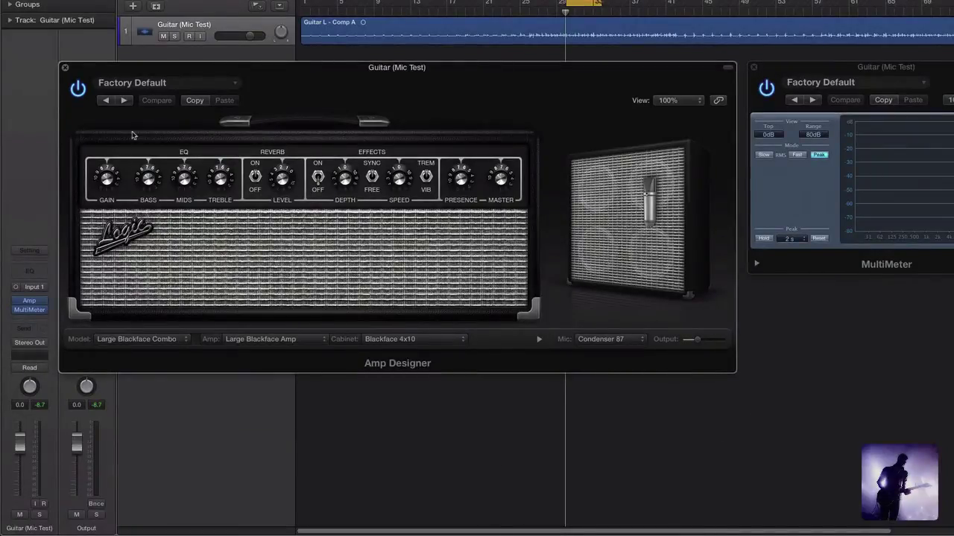
# - Look through the Distorted presets and the available amp models, amp heads and cabinets, keeping the Factory Default setup
pyautogui.click(233, 85)
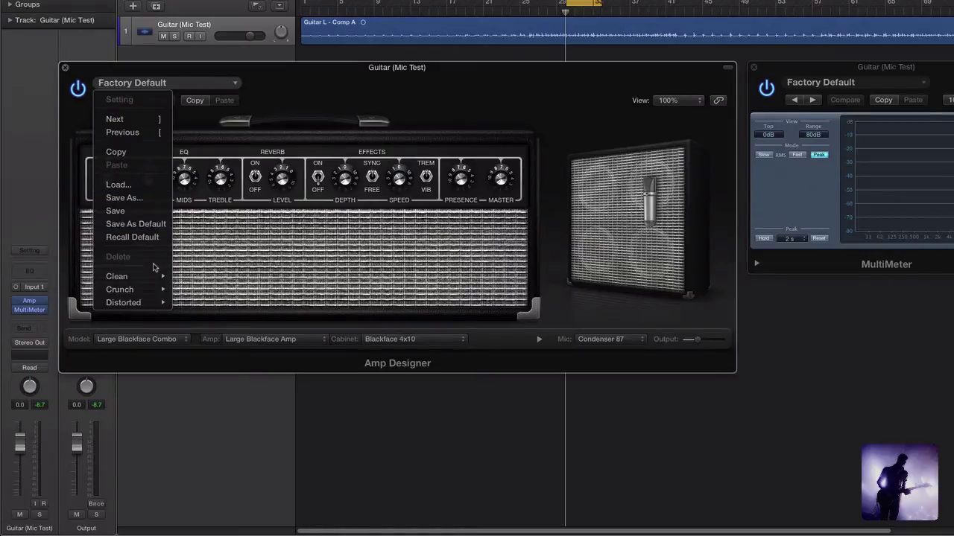
pyautogui.moveTo(149, 277)
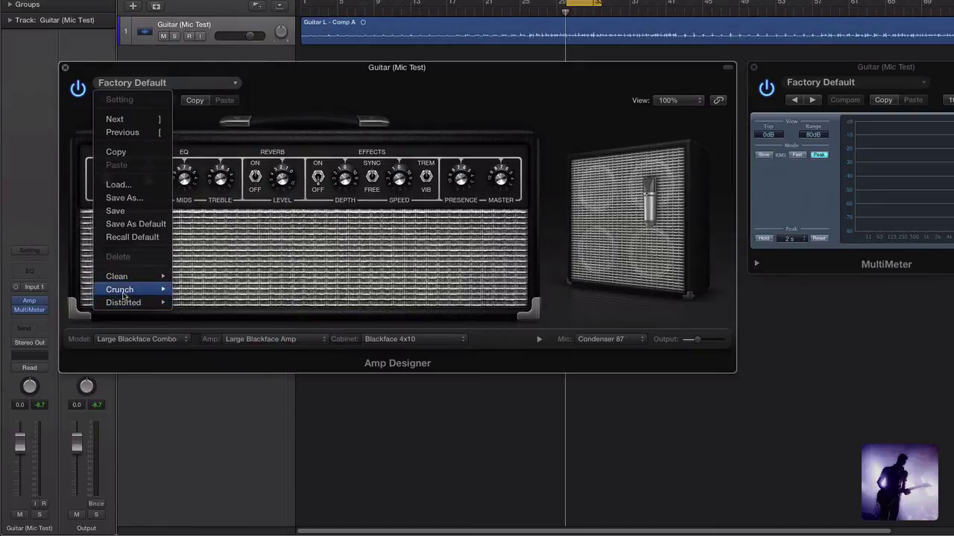
pyautogui.moveTo(130, 305)
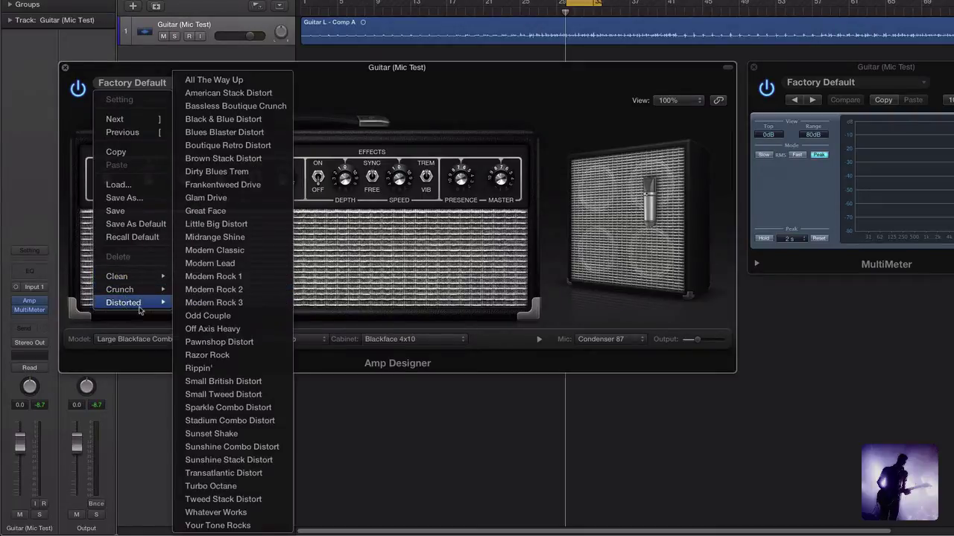
pyautogui.click(307, 363)
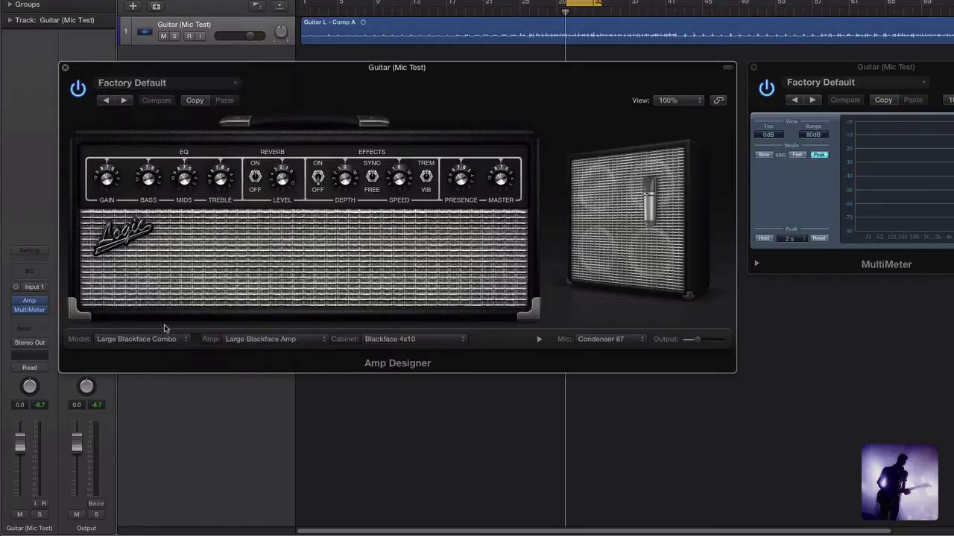
pyautogui.click(180, 337)
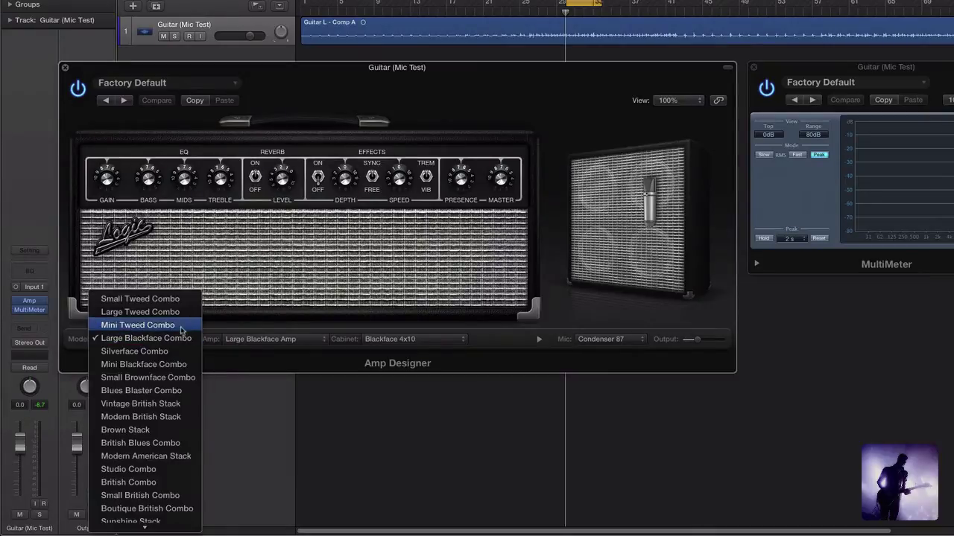
pyautogui.moveTo(191, 529)
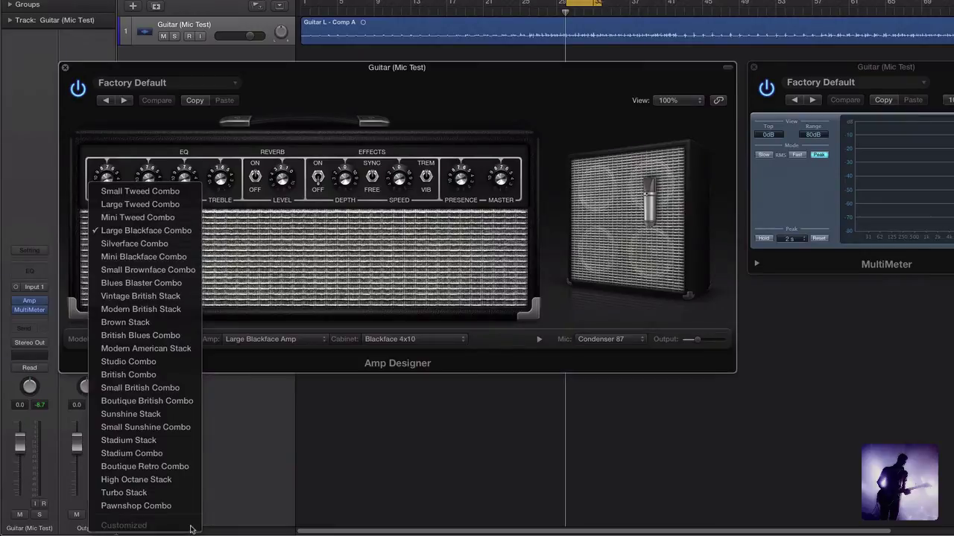
pyautogui.click(301, 369)
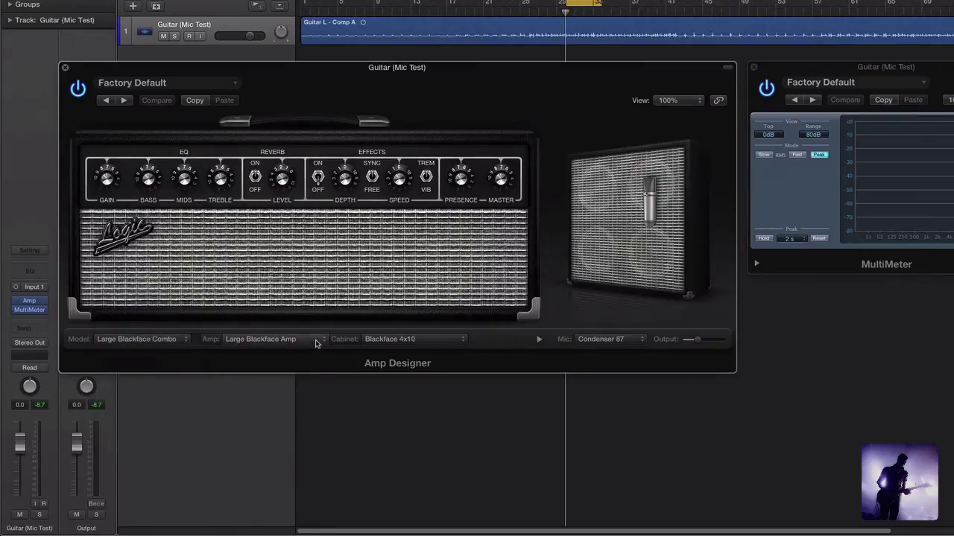
pyautogui.click(316, 343)
pyautogui.moveTo(289, 529)
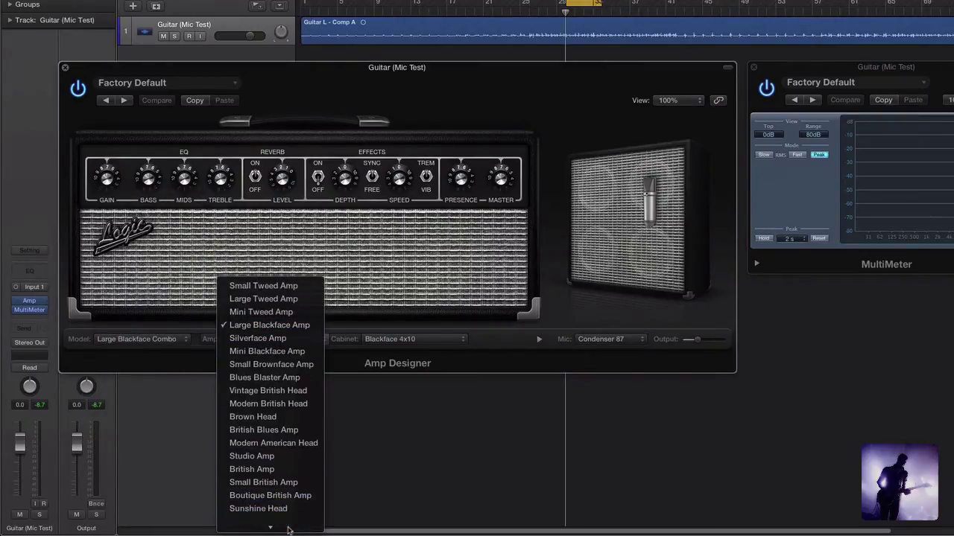
pyautogui.click(469, 349)
pyautogui.click(447, 340)
pyautogui.moveTo(408, 529)
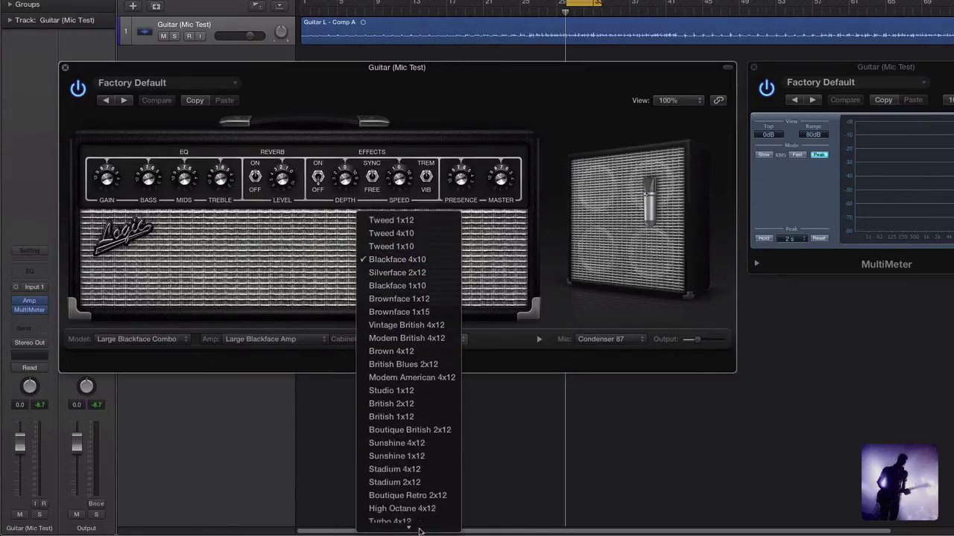
pyautogui.click(531, 351)
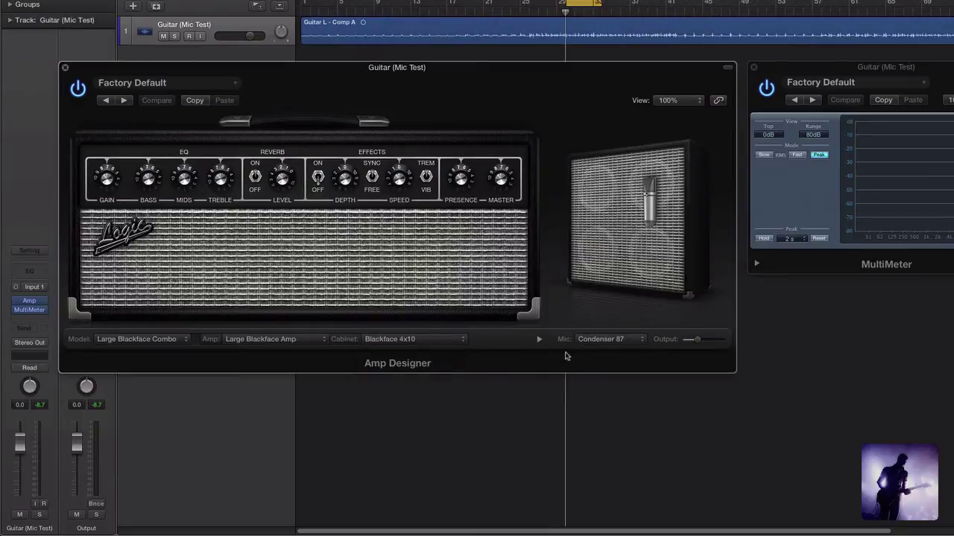
# - Try the Dynamic 57, Ribbon 121 and Condenser 414 microphones on the Blackface 4x10 cabinet
pyautogui.click(639, 342)
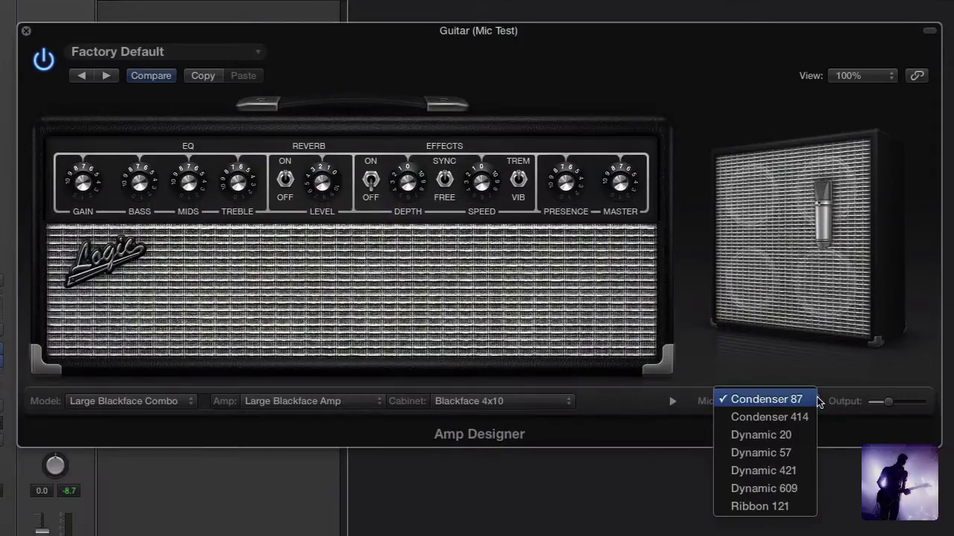
pyautogui.click(793, 450)
pyautogui.click(805, 403)
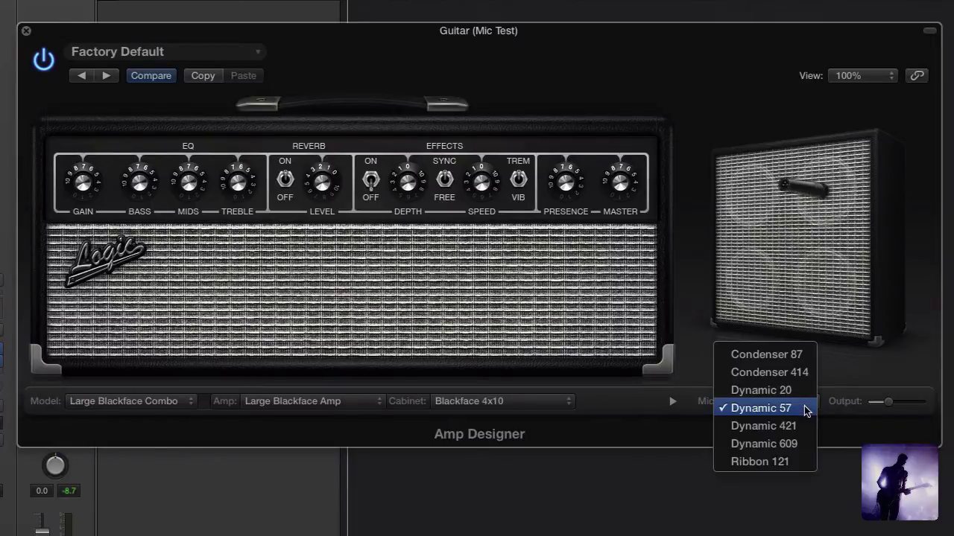
pyautogui.click(801, 462)
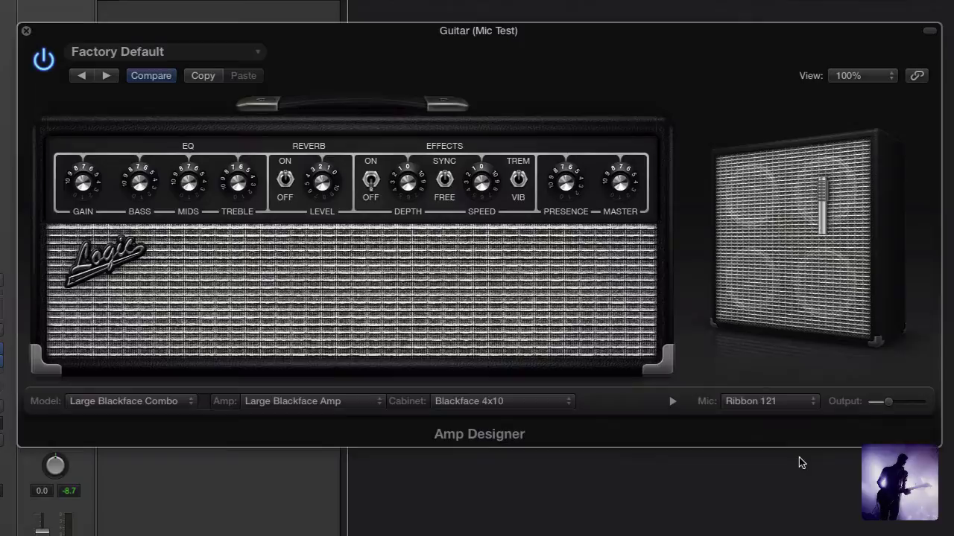
pyautogui.click(813, 404)
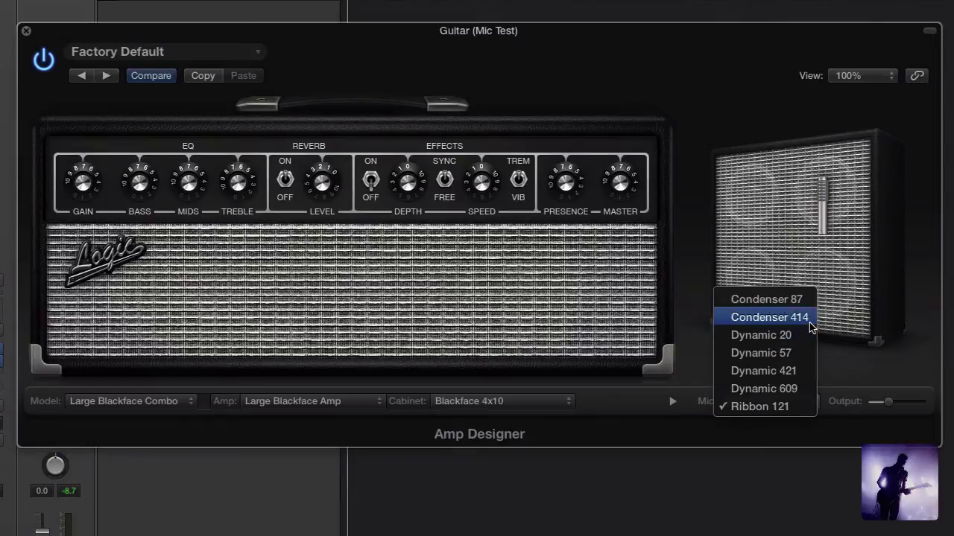
pyautogui.click(775, 318)
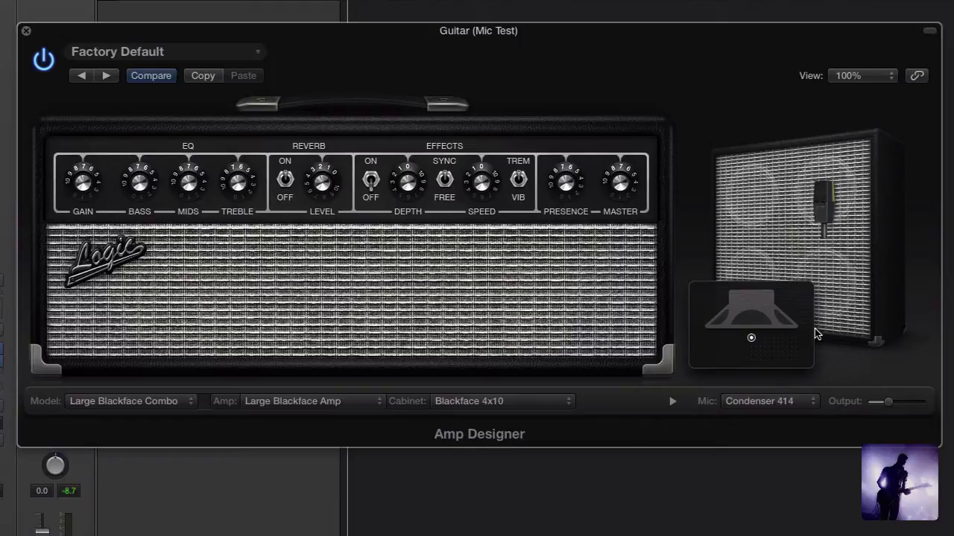
# - Try the Dynamic 20, Dynamic 421 and Dynamic 609 microphones on the cabinet
pyautogui.click(811, 400)
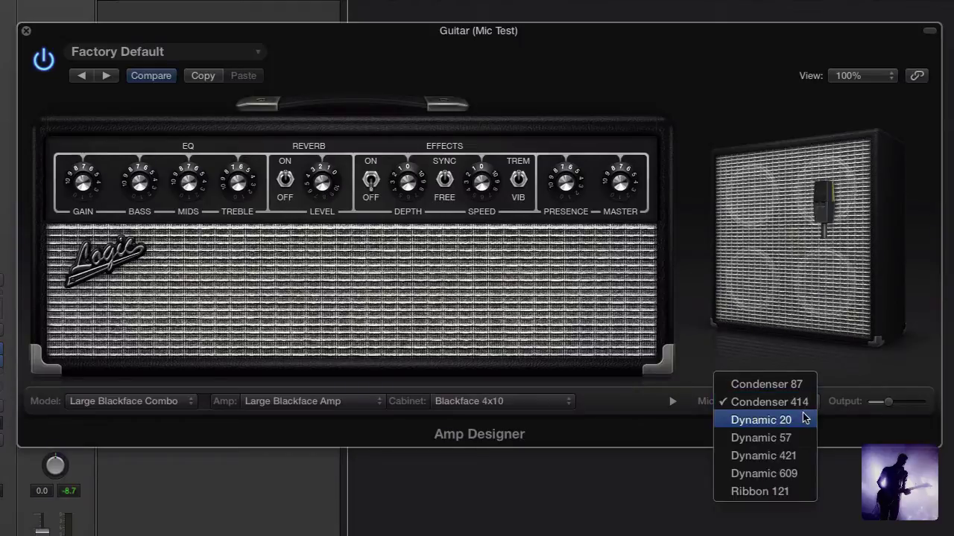
pyautogui.click(803, 419)
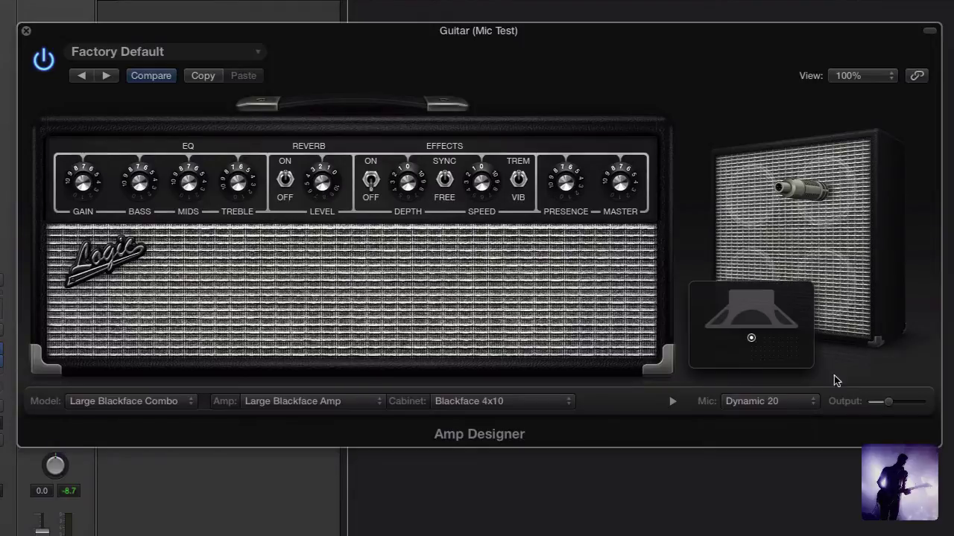
pyautogui.click(811, 401)
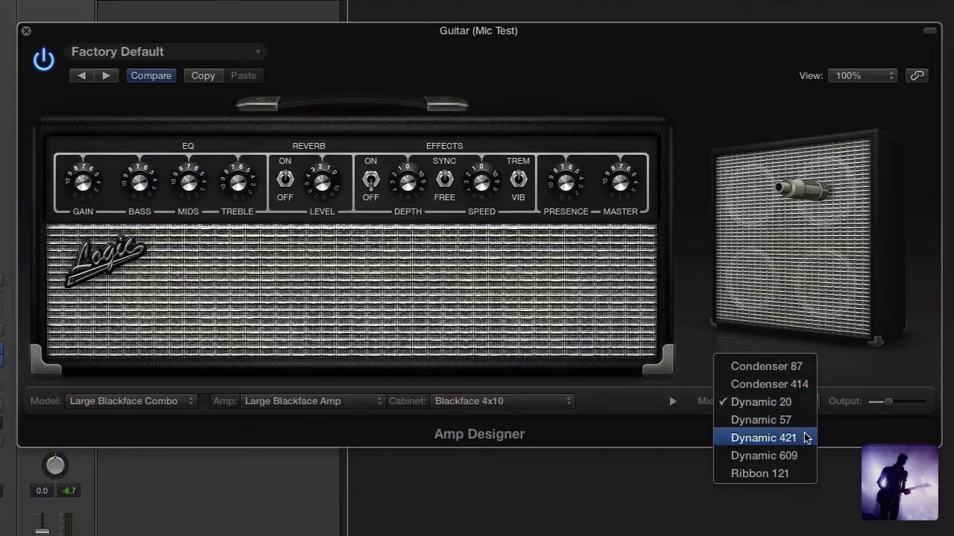
pyautogui.click(805, 437)
pyautogui.click(814, 406)
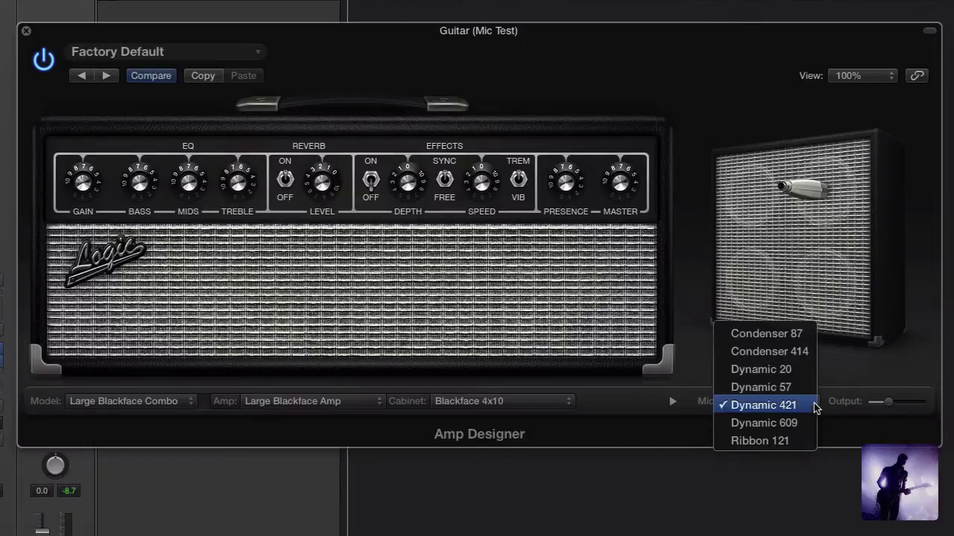
pyautogui.click(809, 424)
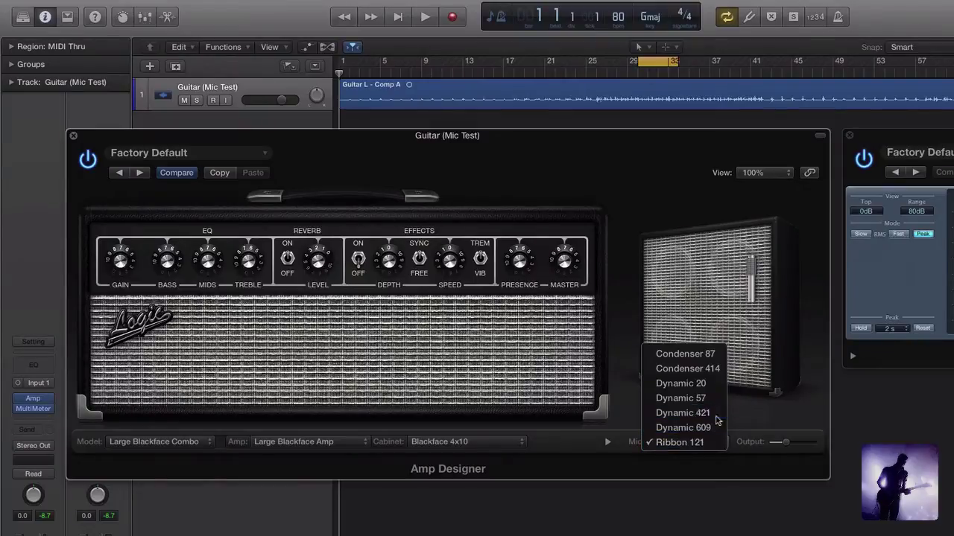
# - Choose the Dynamic 421 microphone and try it centred on the speaker cone, farther back, close up again and off to the side
pyautogui.click(696, 413)
pyautogui.moveTo(706, 390); pyautogui.dragTo(660, 383)
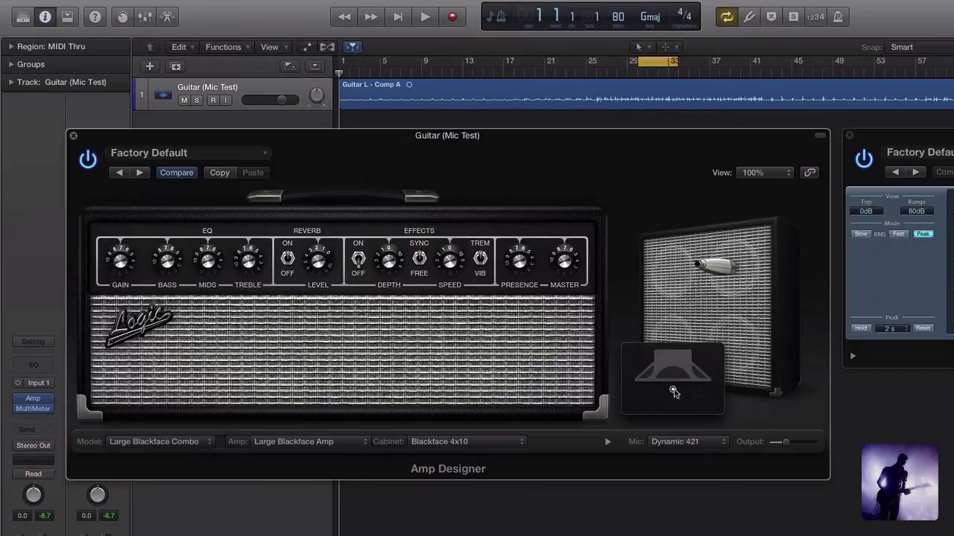
pyautogui.moveTo(673, 392); pyautogui.dragTo(672, 408)
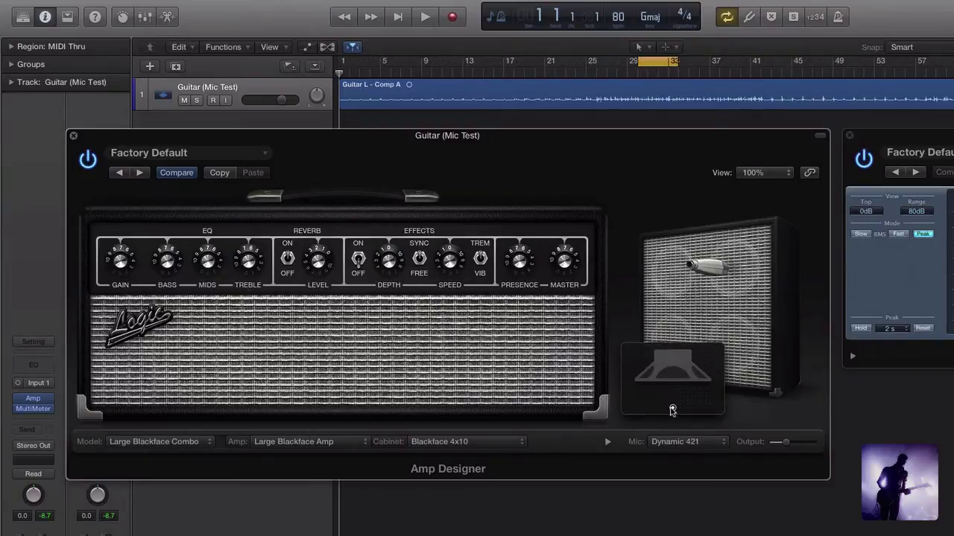
pyautogui.moveTo(673, 409); pyautogui.dragTo(672, 389)
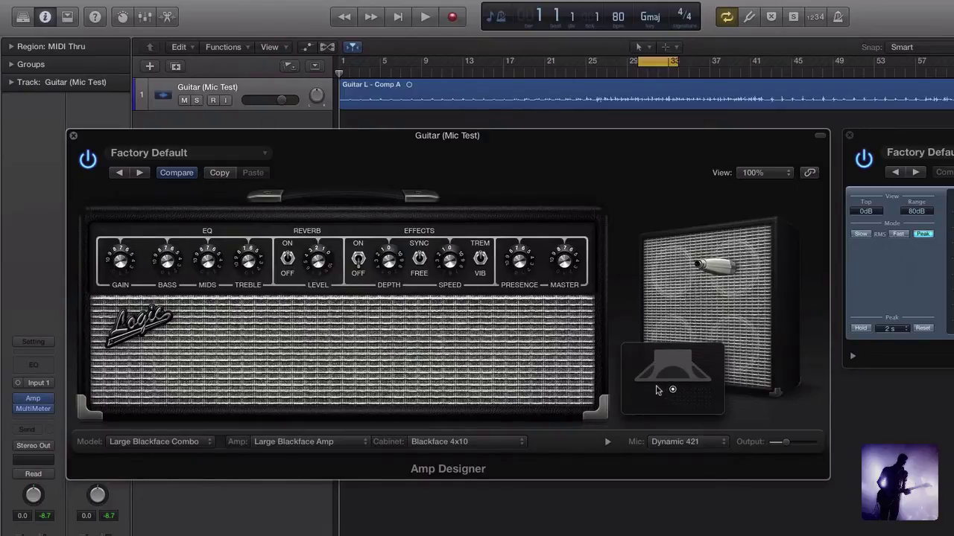
pyautogui.moveTo(670, 390); pyautogui.dragTo(709, 389)
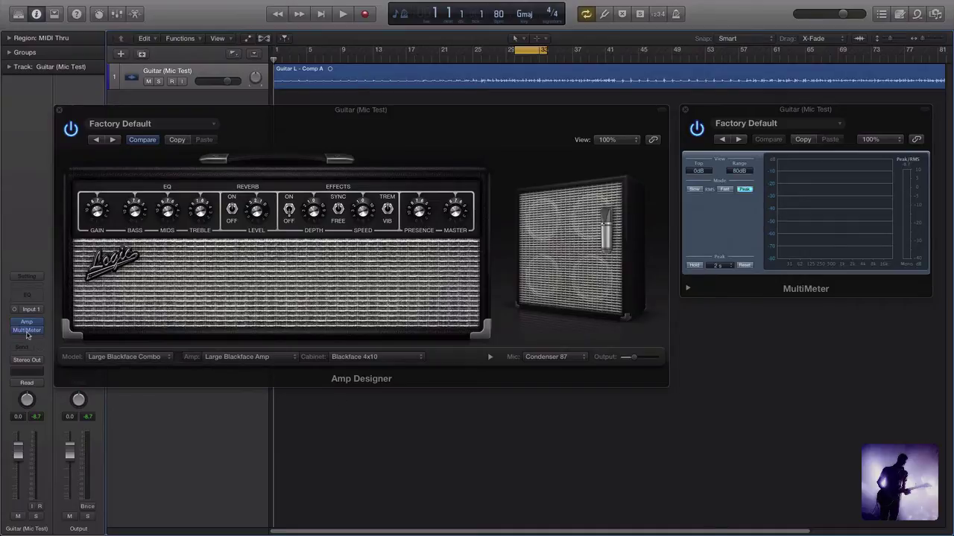
# - During playback, switch the microphone through Dynamic 20, Dynamic 57 and Dynamic 421 to compare their frequency curves in the MultiMeter
pyautogui.moveTo(28, 332)
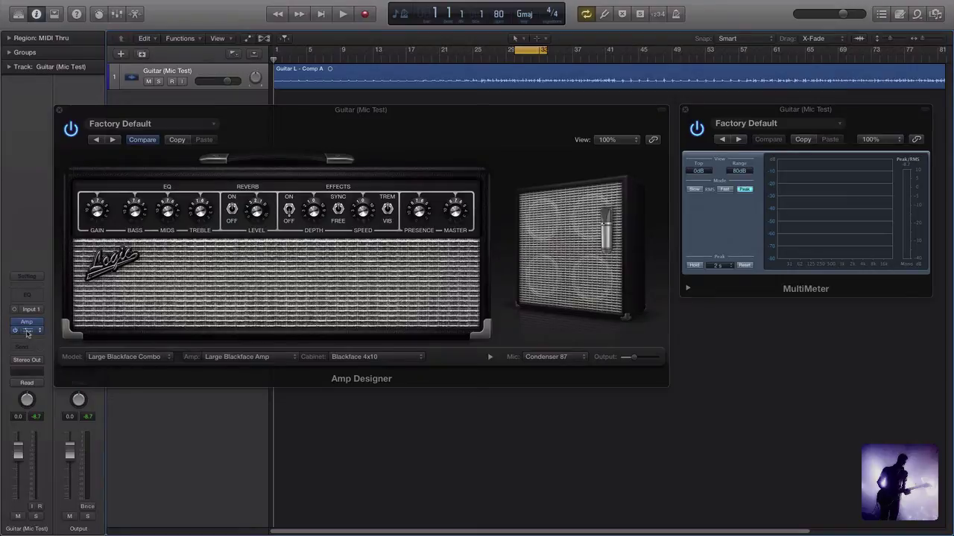
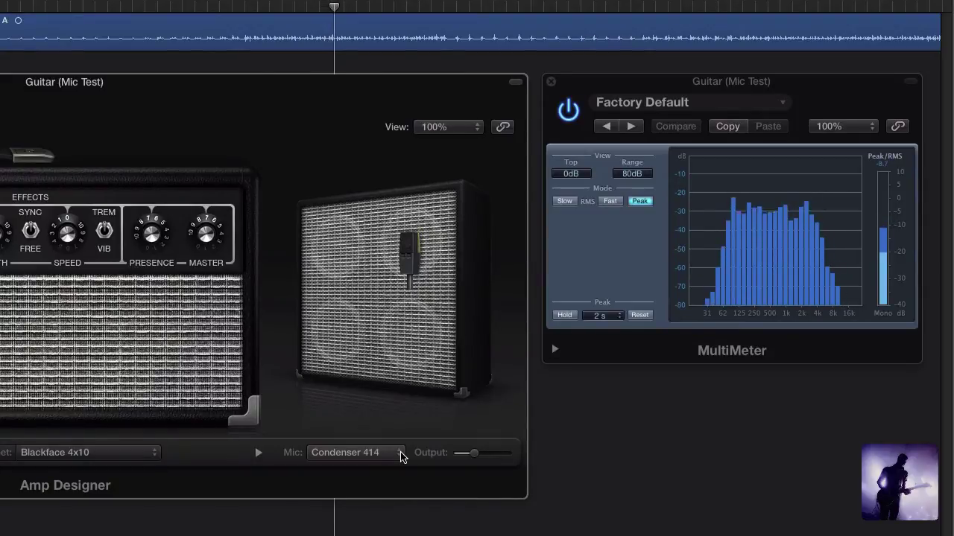
pyautogui.click(400, 456)
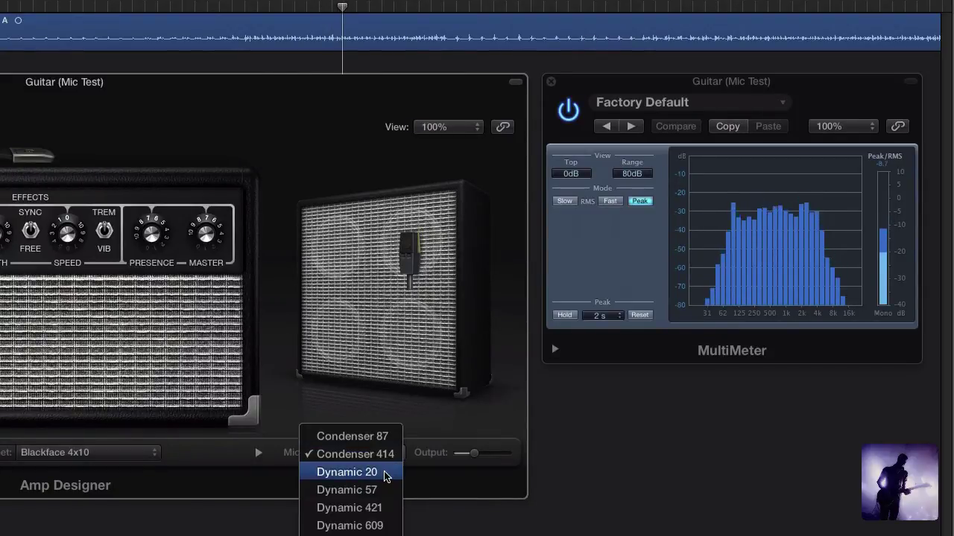
pyautogui.click(388, 473)
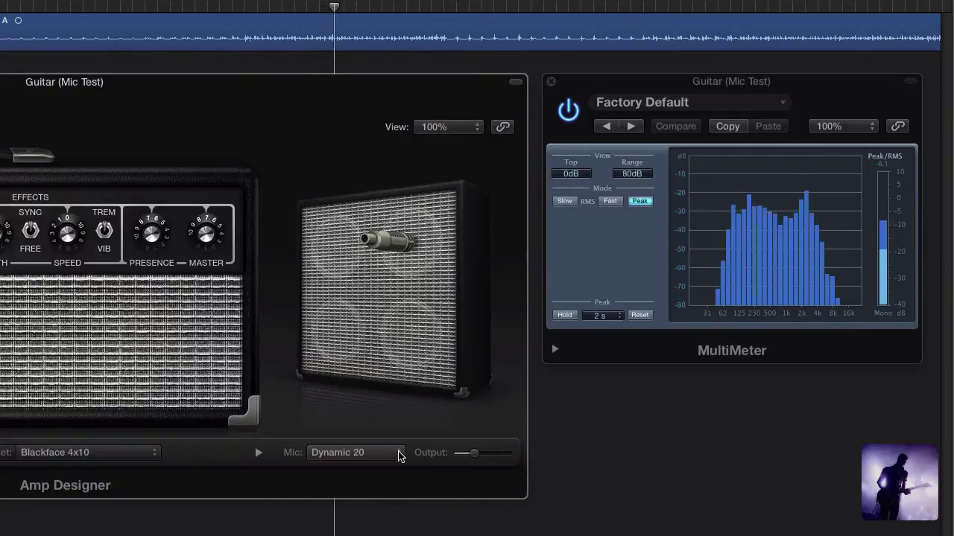
pyautogui.click(399, 455)
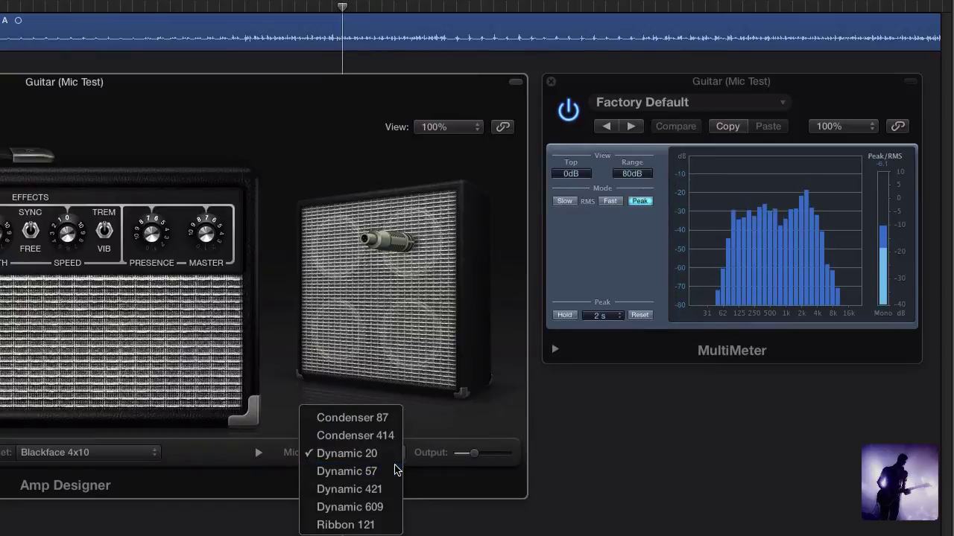
pyautogui.click(395, 471)
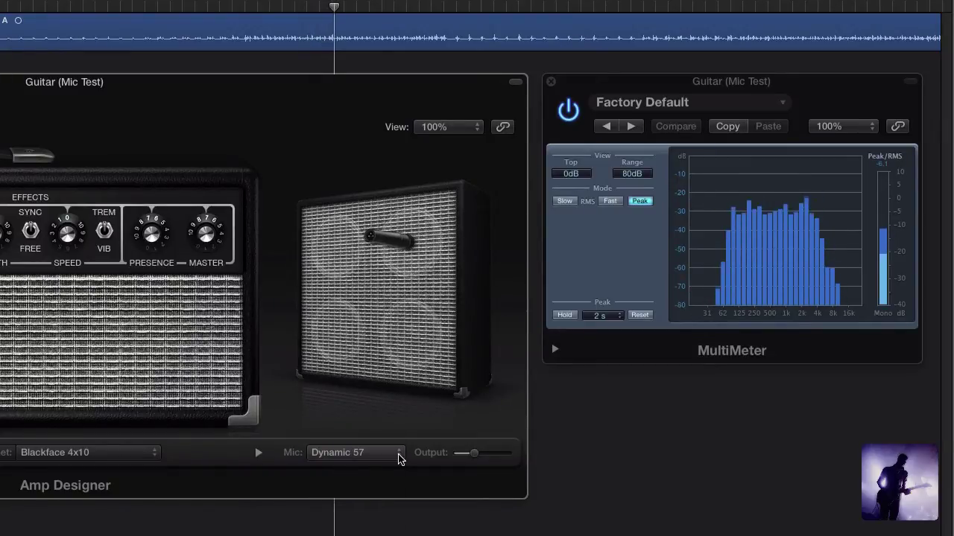
pyautogui.click(398, 453)
pyautogui.click(398, 474)
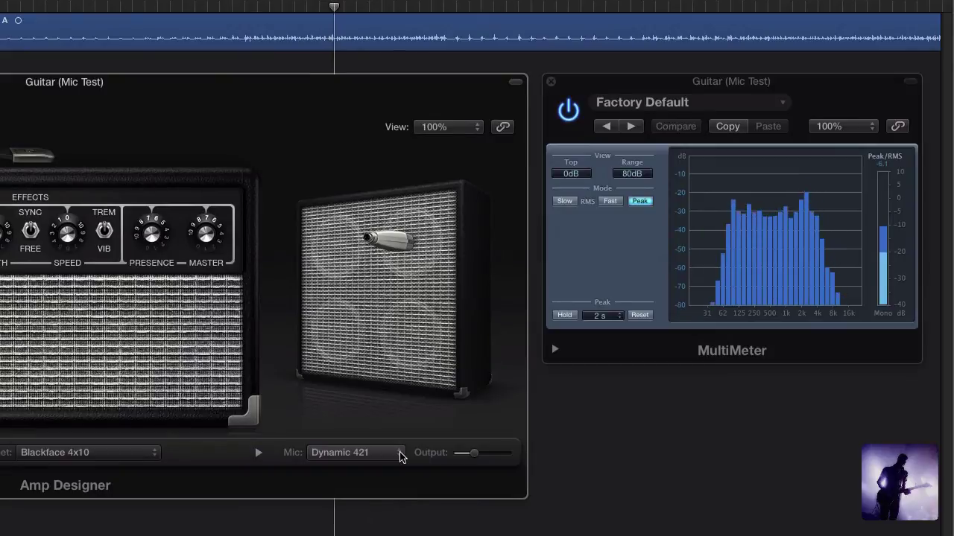
# - During playback, switch the microphone to Dynamic 609 and finally to Ribbon 121 for comparison in the MultiMeter
pyautogui.click(400, 456)
pyautogui.click(388, 473)
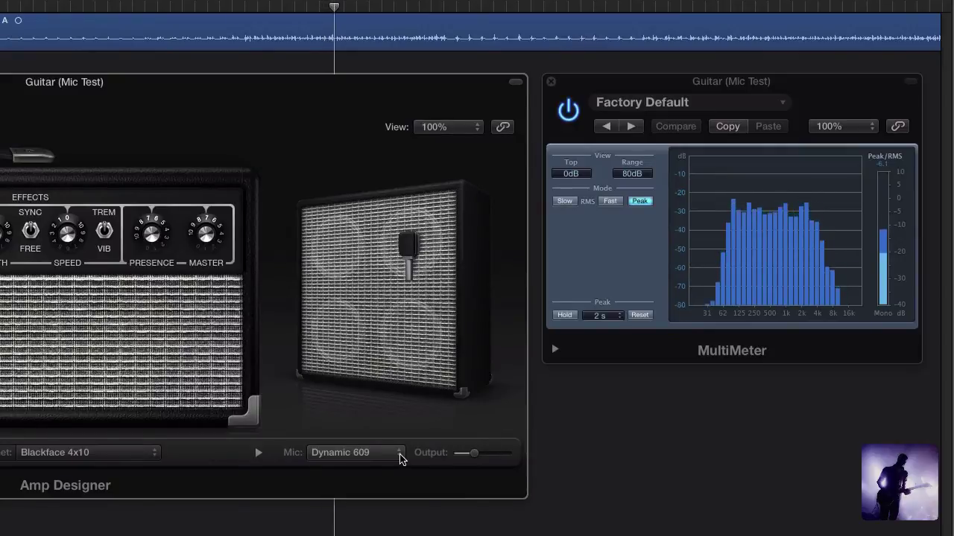
pyautogui.click(401, 456)
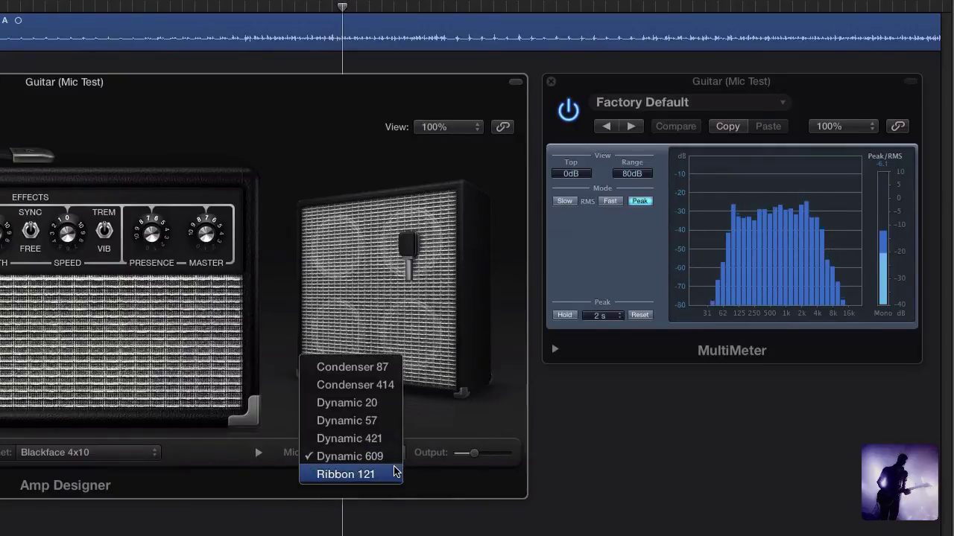
pyautogui.click(394, 475)
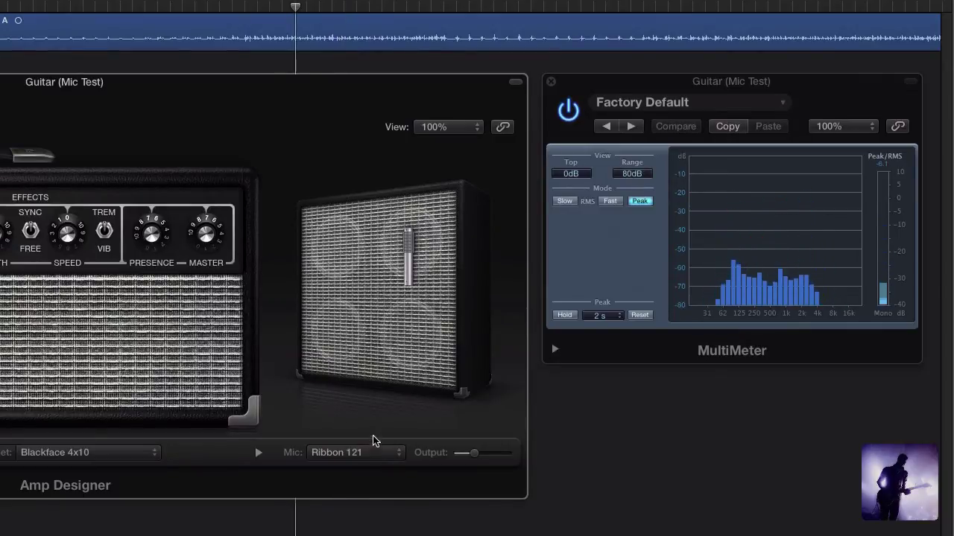
pyautogui.moveTo(354, 404)
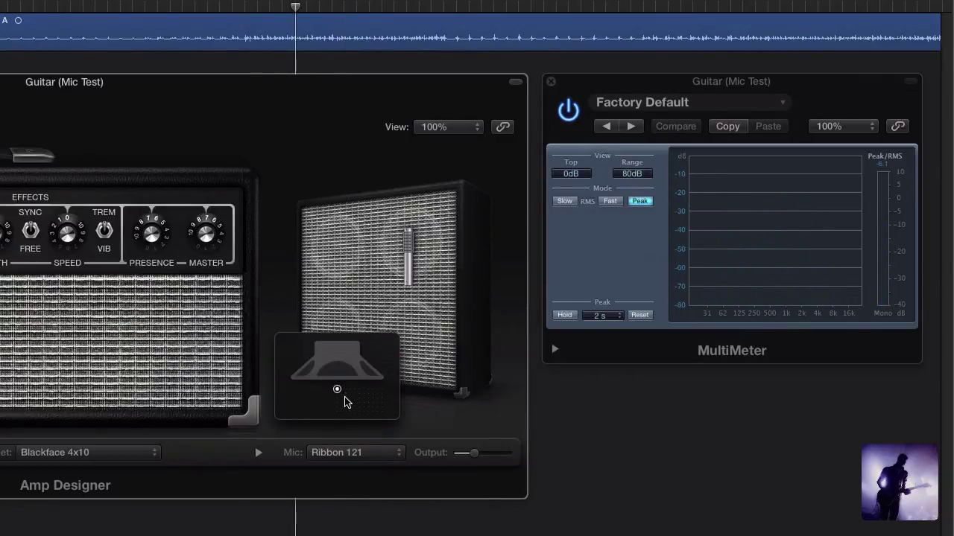
# - Move the microphone off-centre to the outer edge of the speaker cone, close up, and switch it to Condenser 87 for playback
pyautogui.moveTo(338, 390); pyautogui.dragTo(403, 401)
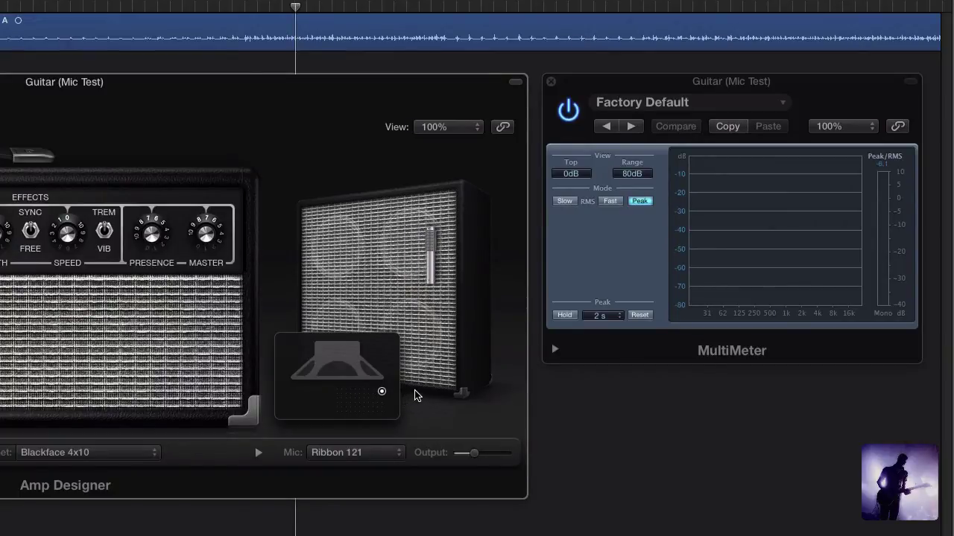
pyautogui.click(398, 447)
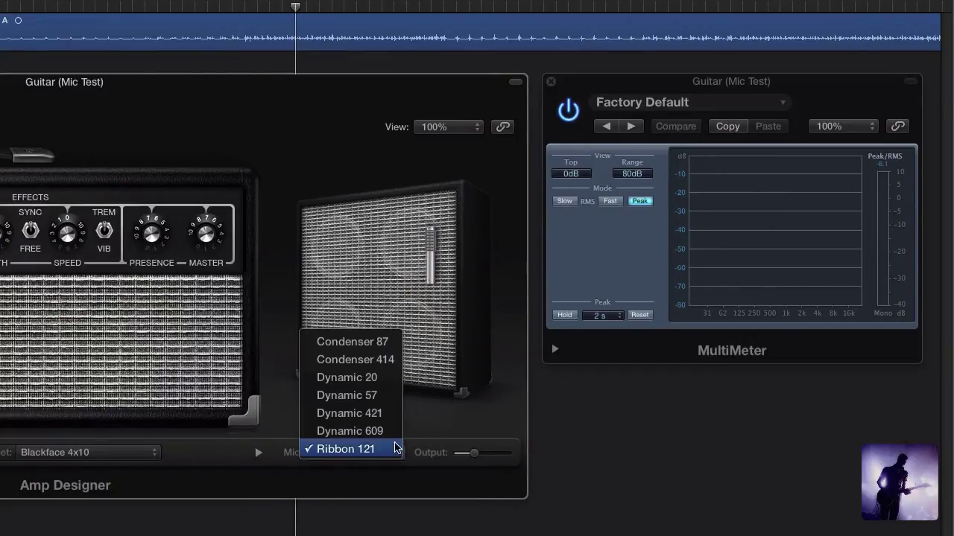
pyautogui.click(373, 344)
pyautogui.moveTo(374, 355)
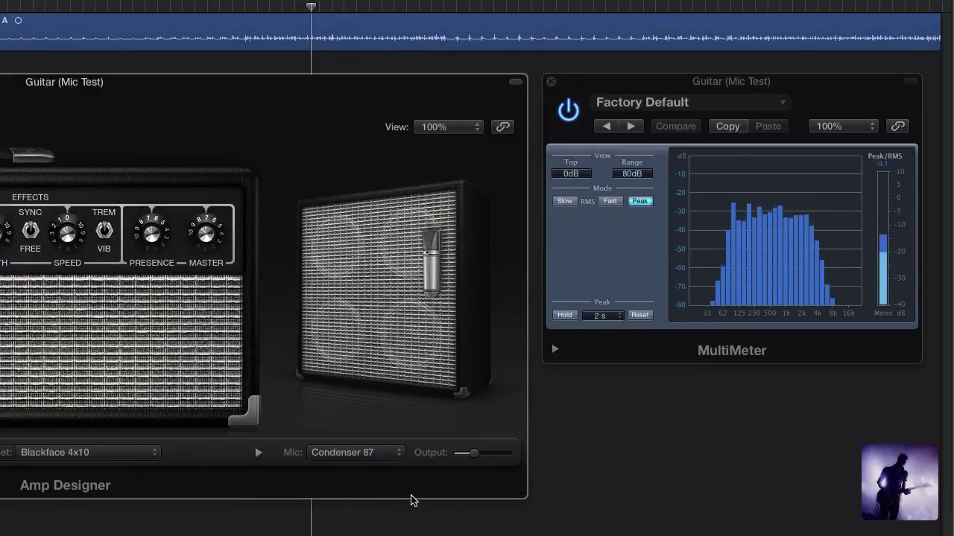
# - With the off-centre placement, switch the microphone through Condenser 414, Dynamic 20 and Dynamic 57 during playback to compare their frequency curves
pyautogui.click(397, 453)
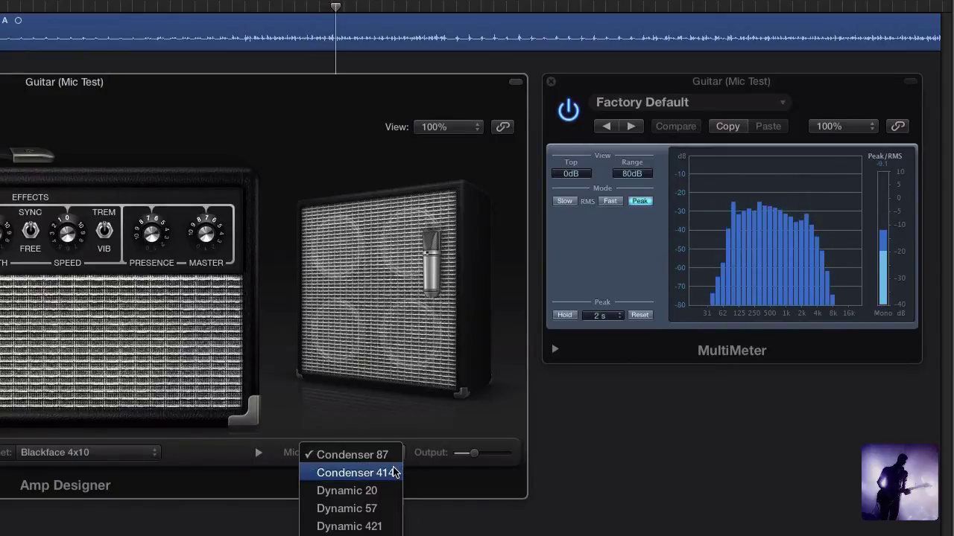
pyautogui.click(393, 473)
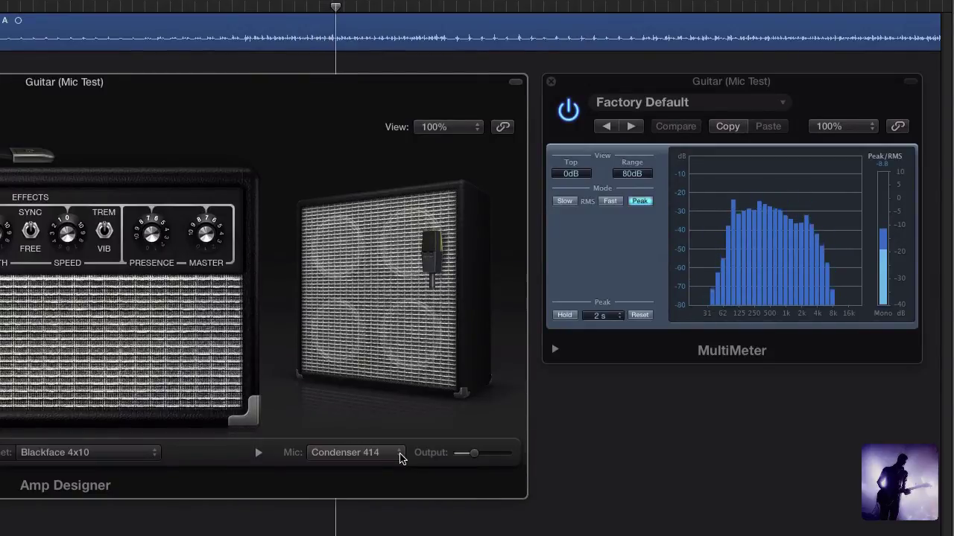
pyautogui.click(400, 454)
pyautogui.click(396, 473)
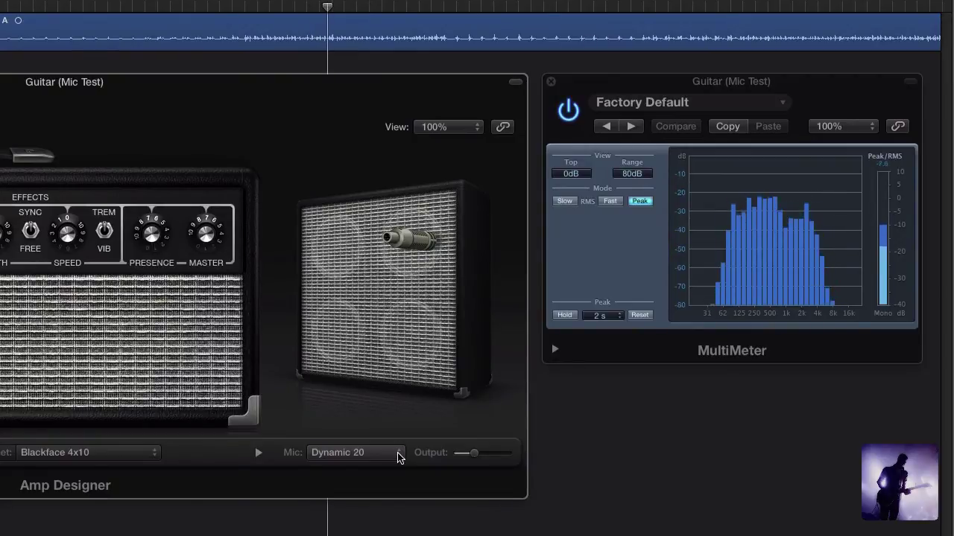
pyautogui.click(397, 457)
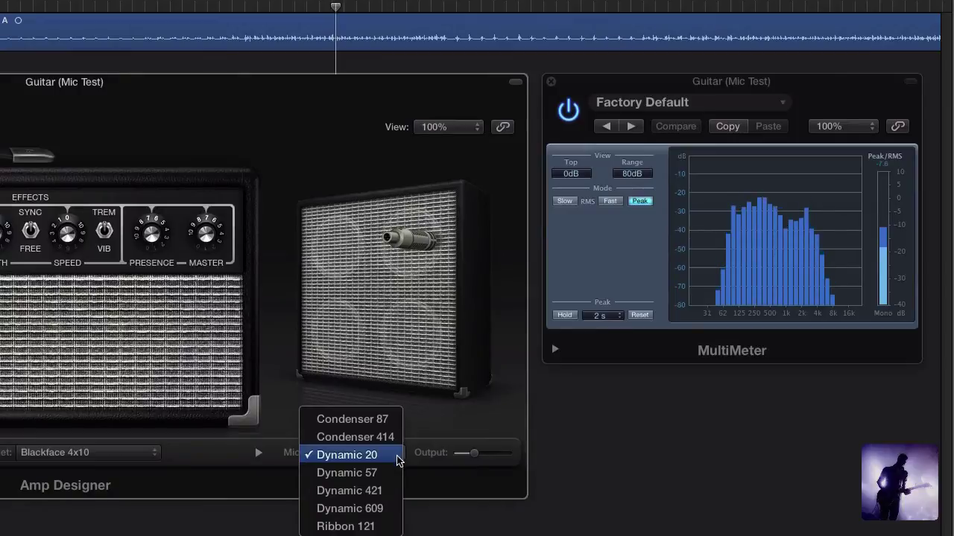
pyautogui.click(395, 473)
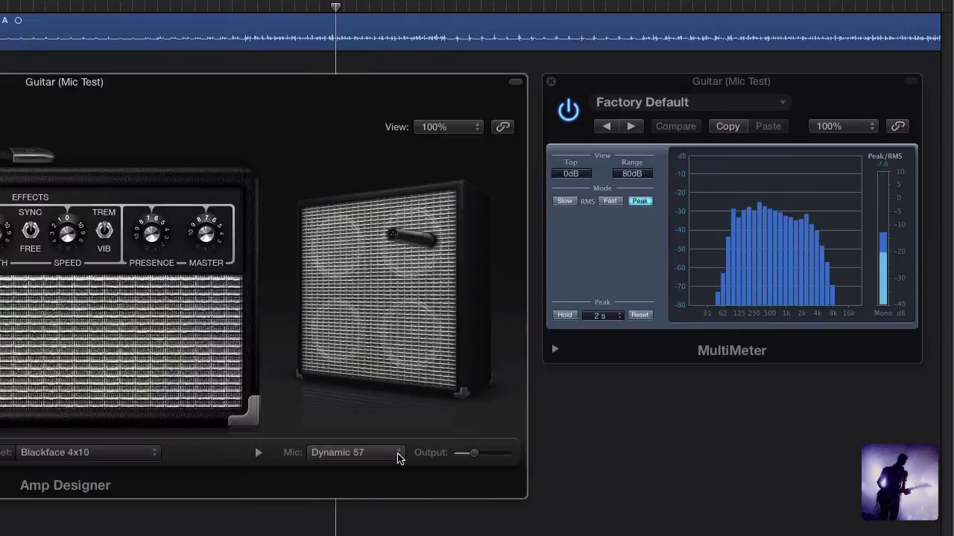
# - Continue the off-centre comparison during playback by switching the microphone to Dynamic 421, Dynamic 609 and finally Ribbon 121
pyautogui.click(398, 456)
pyautogui.click(396, 476)
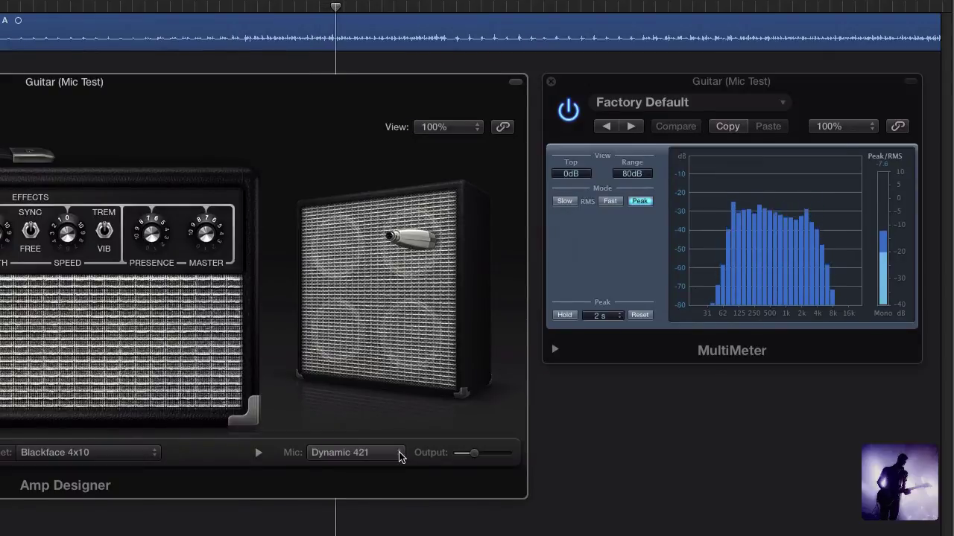
pyautogui.click(398, 452)
pyautogui.click(396, 473)
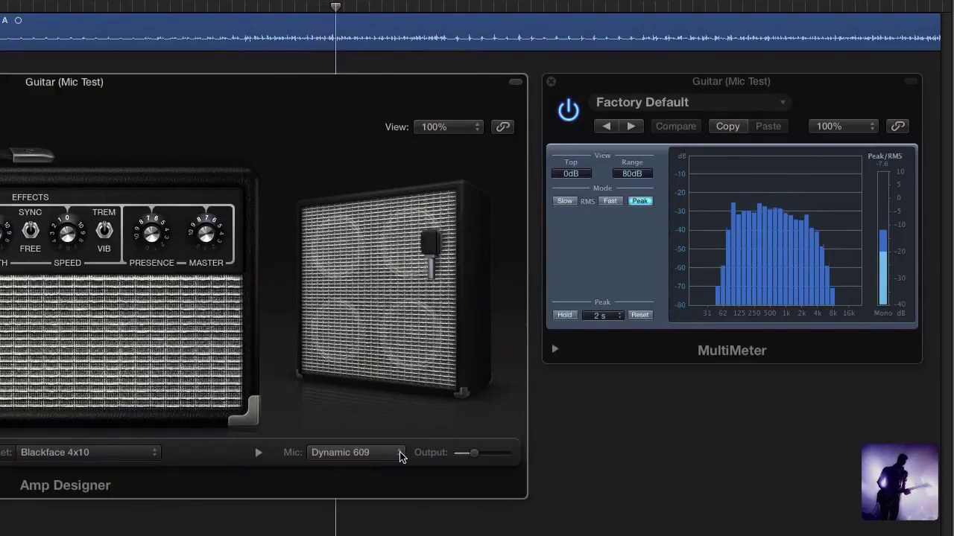
pyautogui.click(399, 451)
pyautogui.click(395, 470)
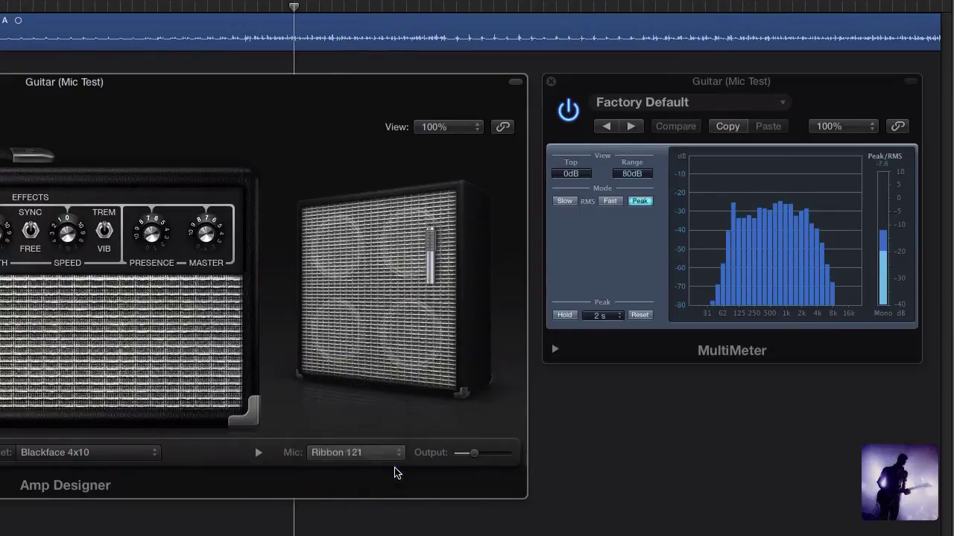